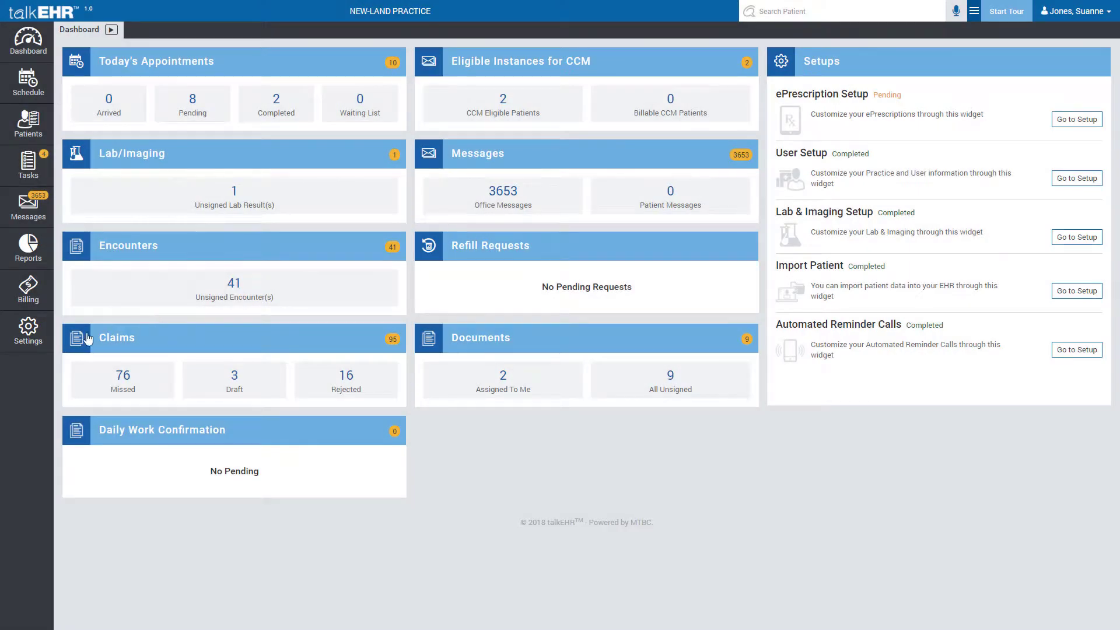
Step: From the practice settings' Configure Templates list, start a blank Create Template form
left_click(39, 346)
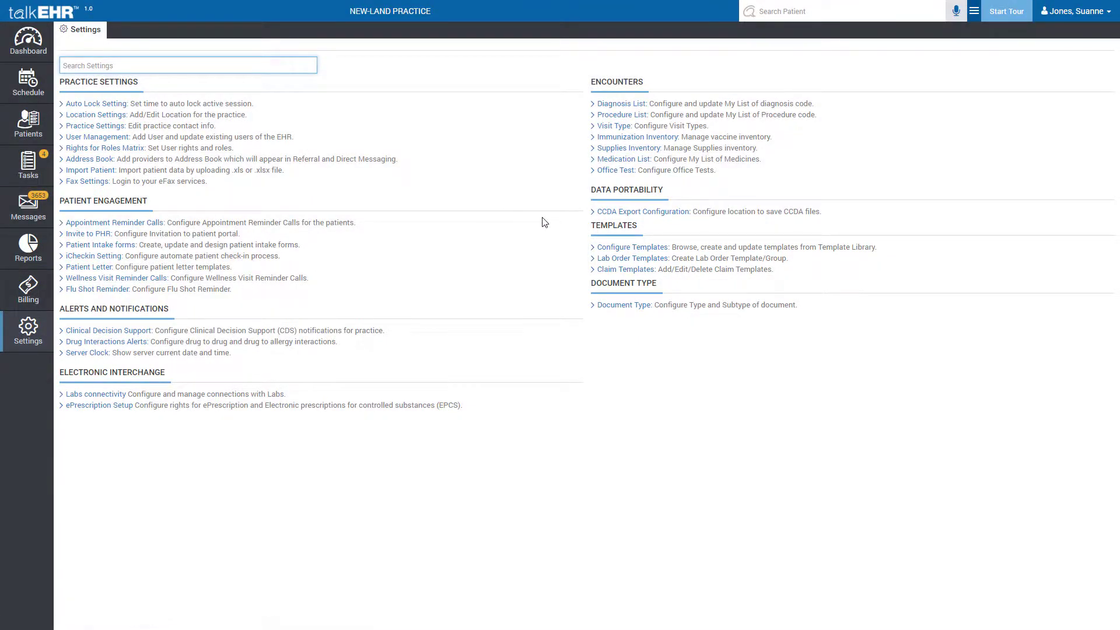
left_click(635, 249)
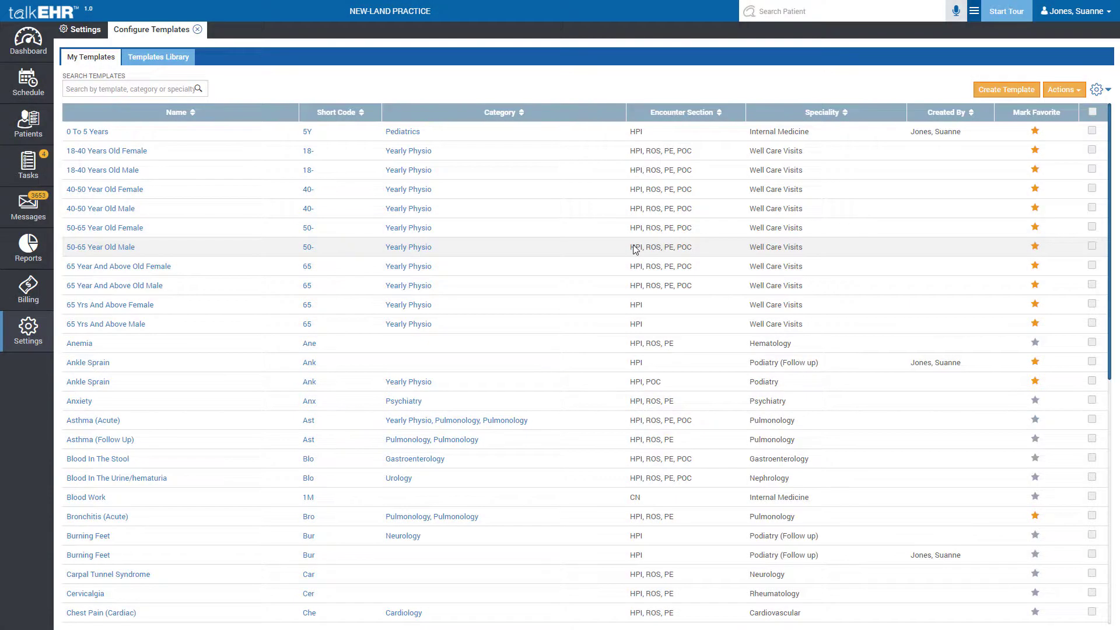
left_click(1006, 89)
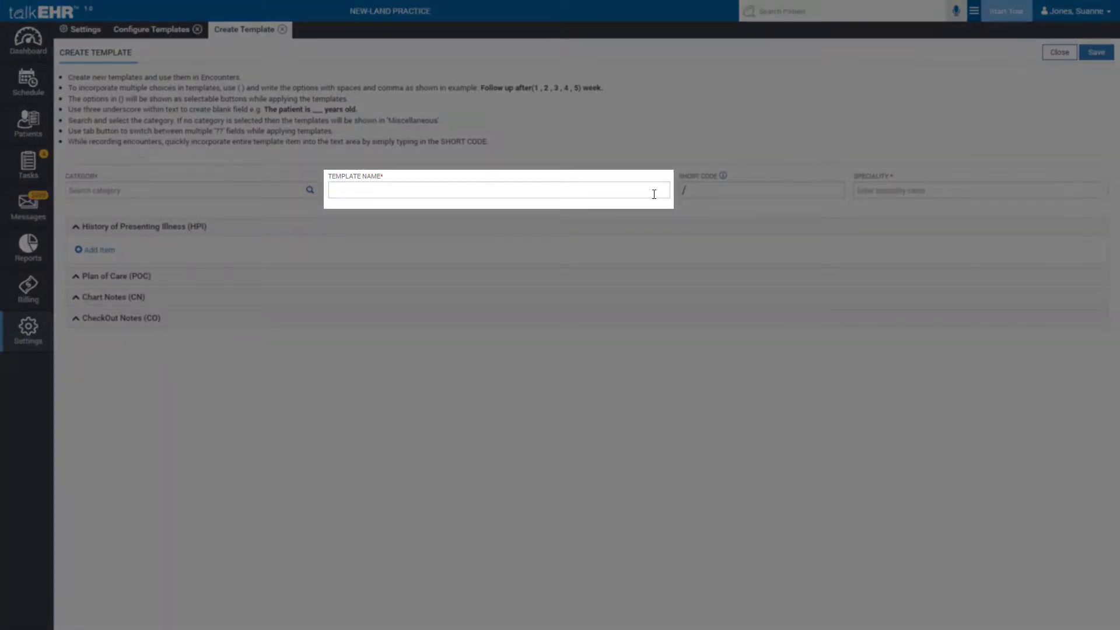
Step: Enter template name 'test', short code '1', and choose Clinical as the speciality
left_click(654, 194)
type("test")
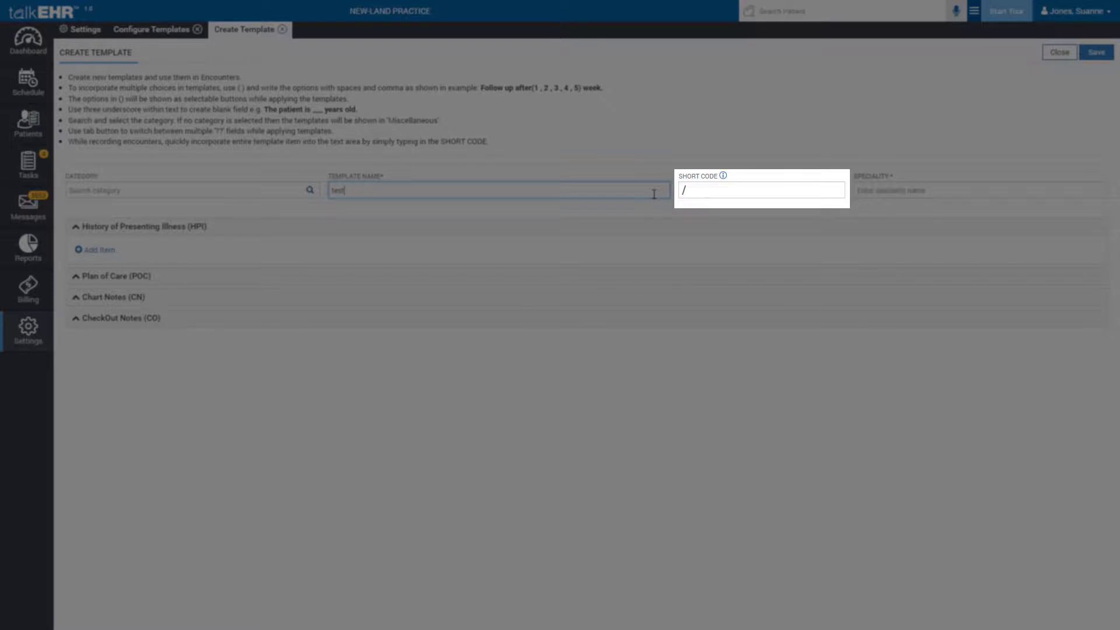
left_click(717, 191)
type("1")
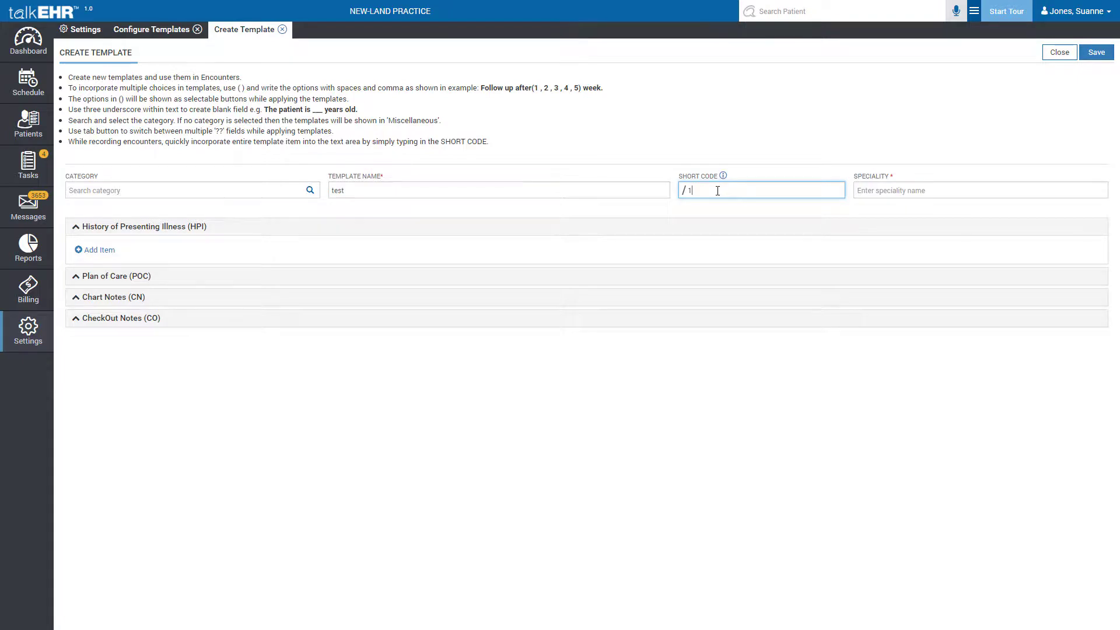
left_click(873, 188)
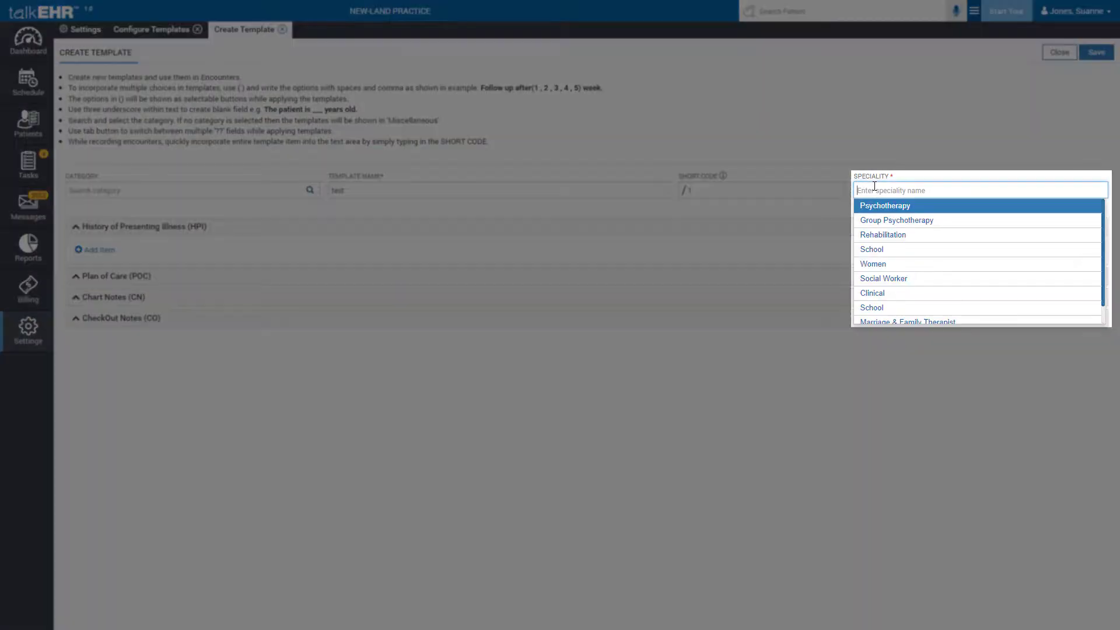
left_click(887, 293)
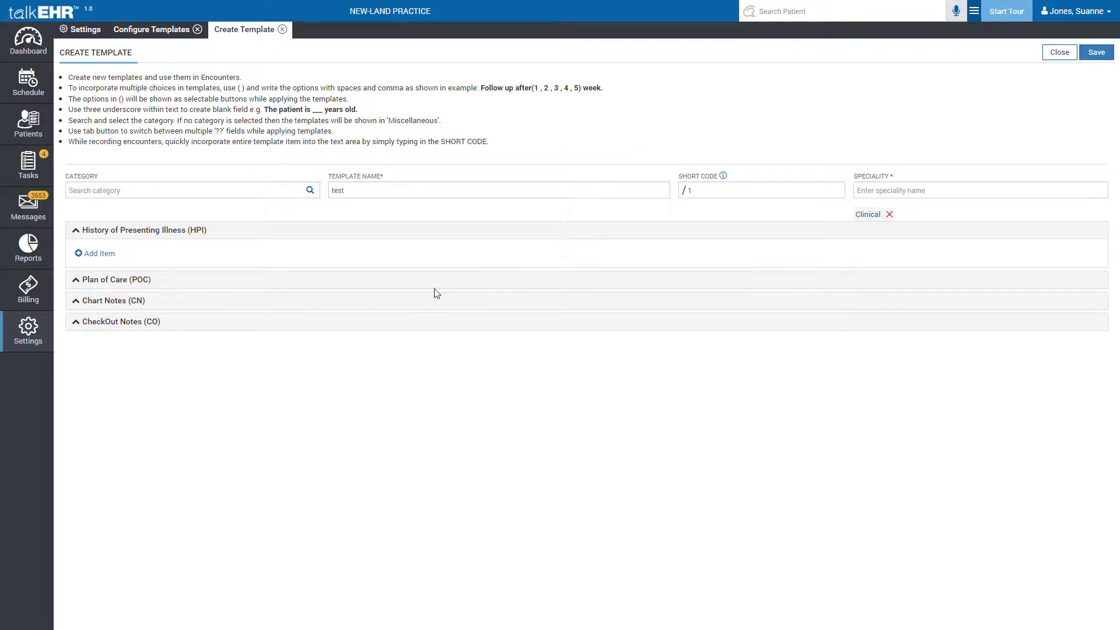
Step: Add an HPI item with note lines 'follow up after (1,2,3,4,5) week' and 'The patient is ___ years old.'
left_click(105, 254)
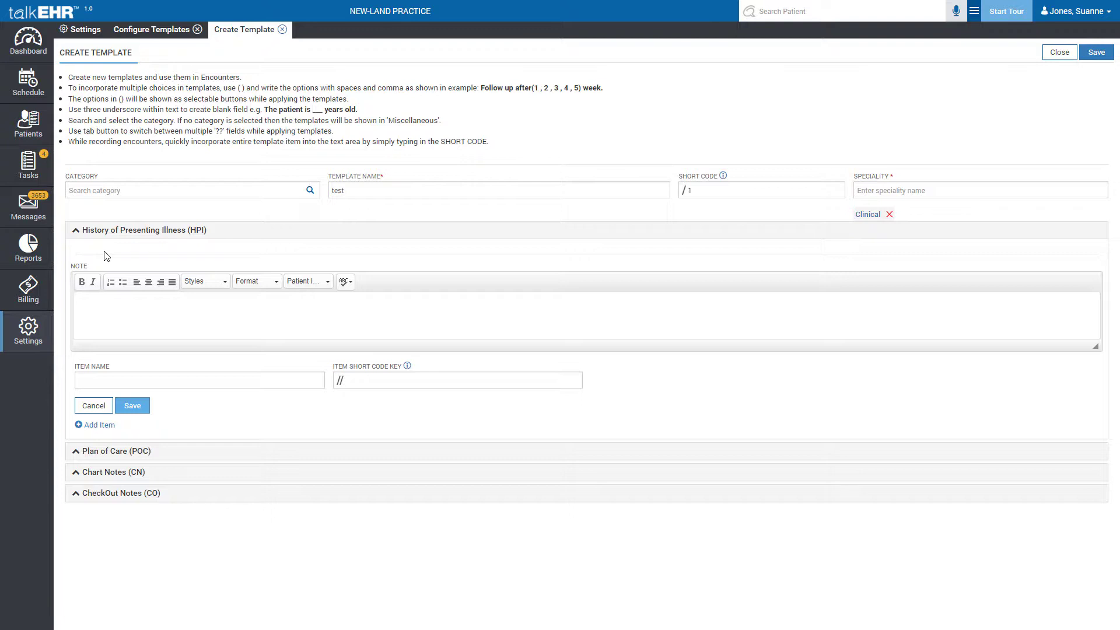
type("follow up after (1,2,3,4,5) week")
key("Return")
type("The patient is ___ years old.")
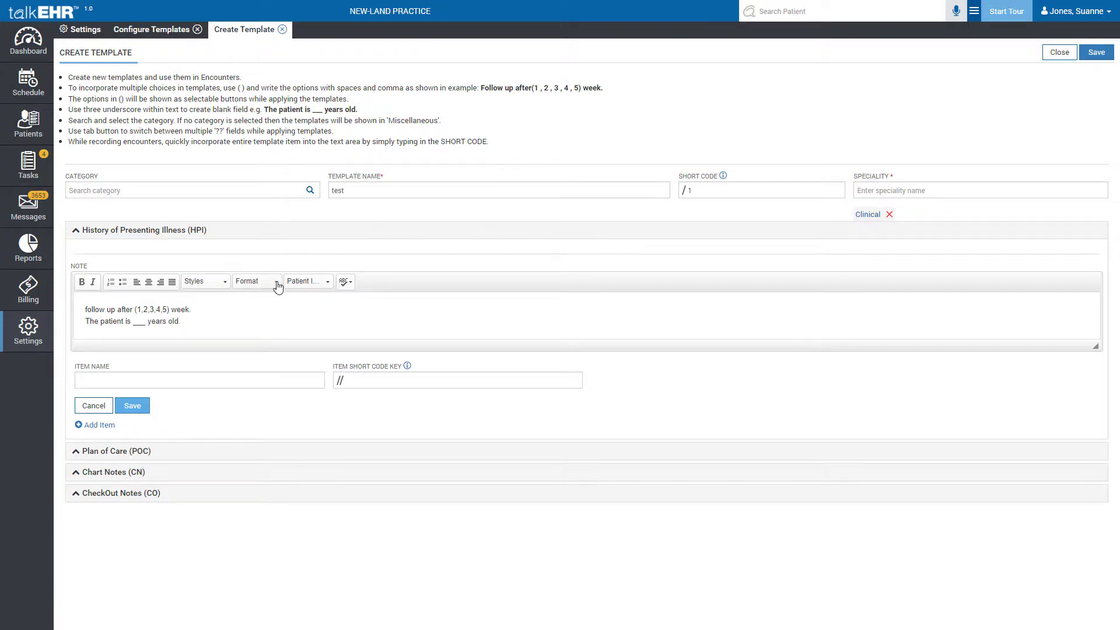
Step: Insert Patient Info tags Address, Age and Date of Birth on separate lines of the HPI note
left_click(307, 282)
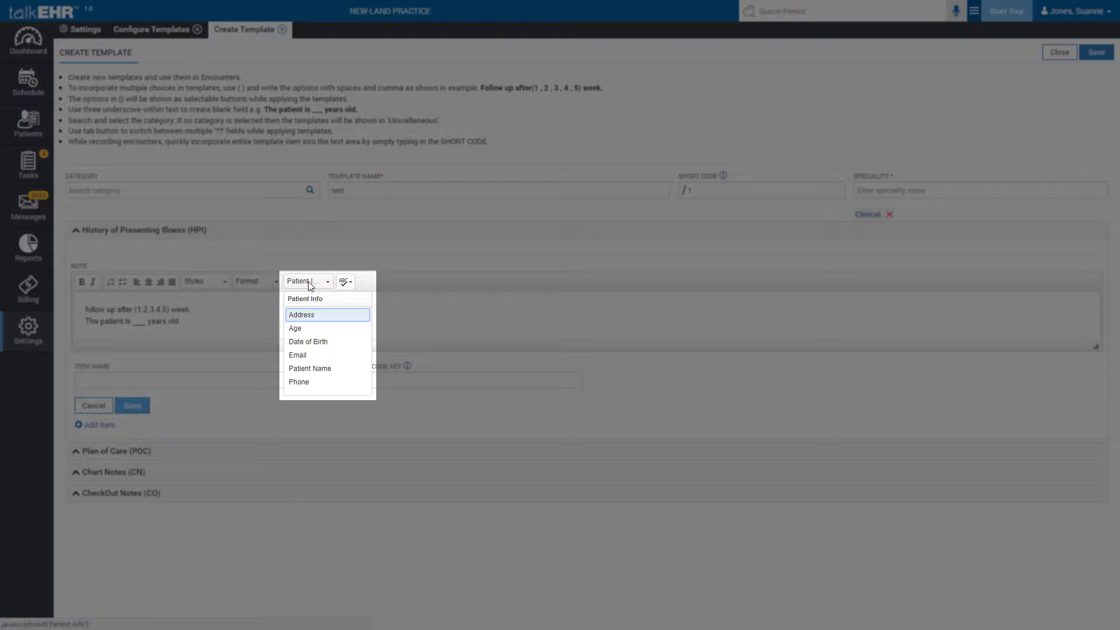
left_click(315, 315)
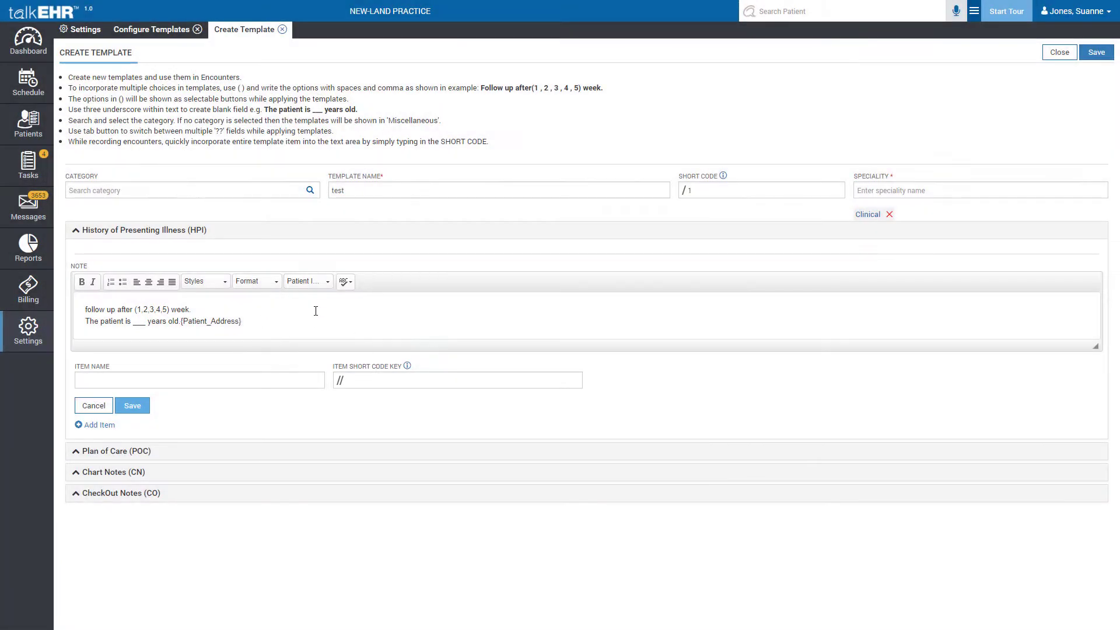
key("Return")
left_click(321, 281)
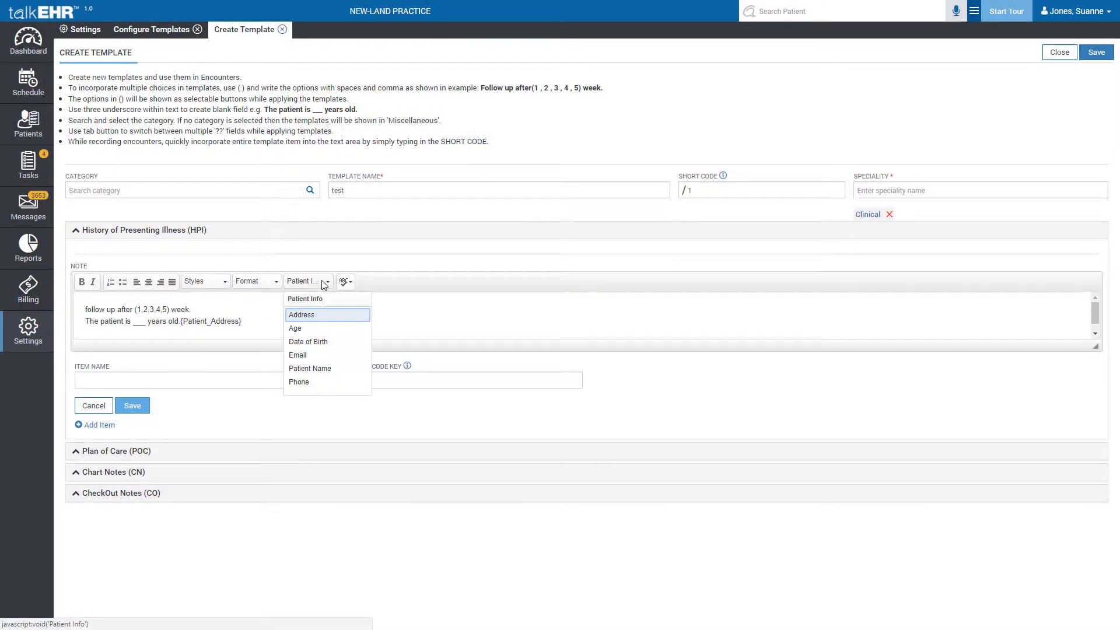
left_click(320, 329)
key("Return")
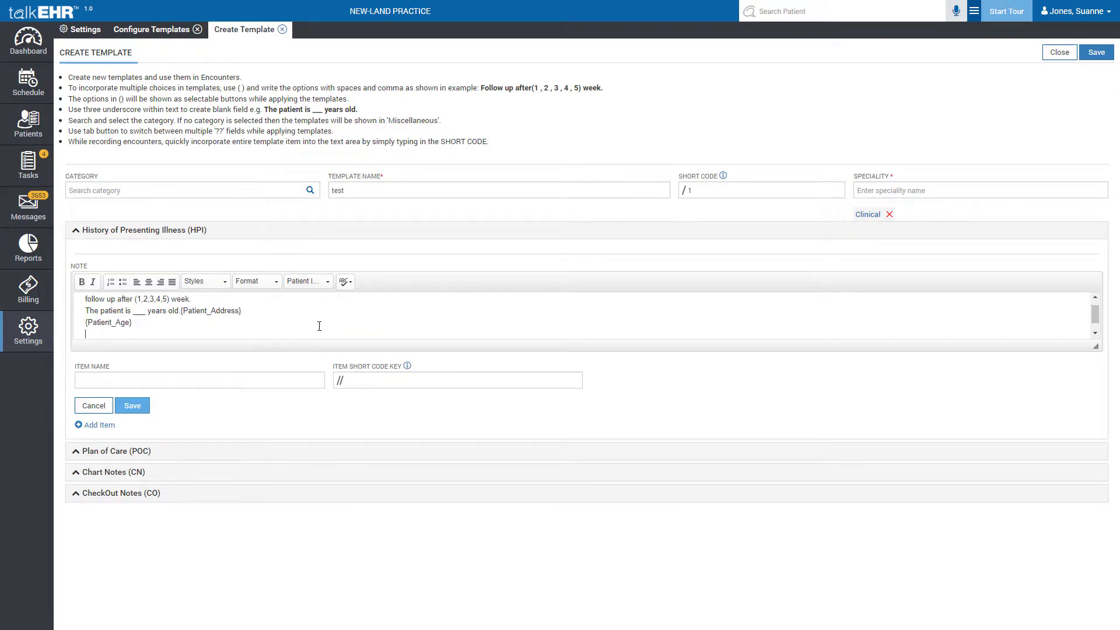
left_click(314, 282)
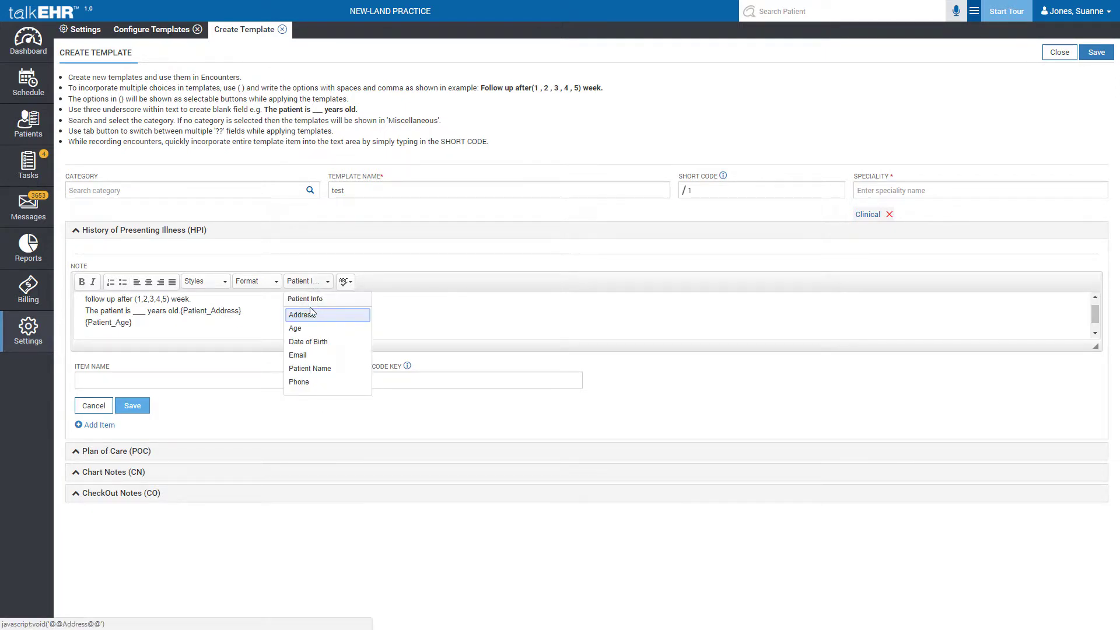
left_click(314, 342)
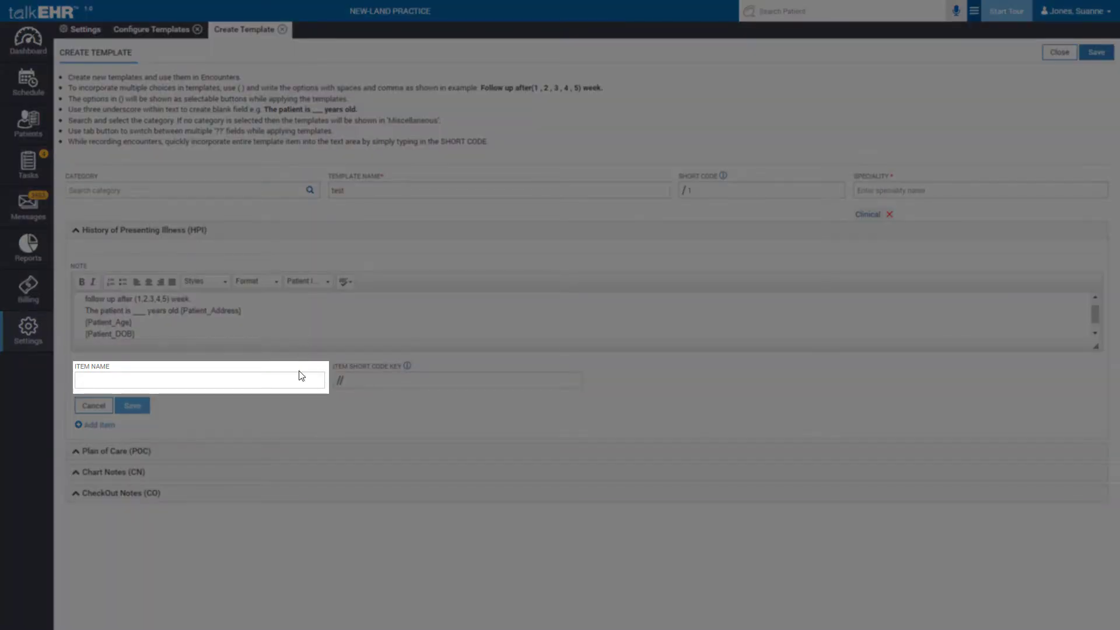
Step: Name the HPI item 'test' and save the template
left_click(299, 379)
type("test")
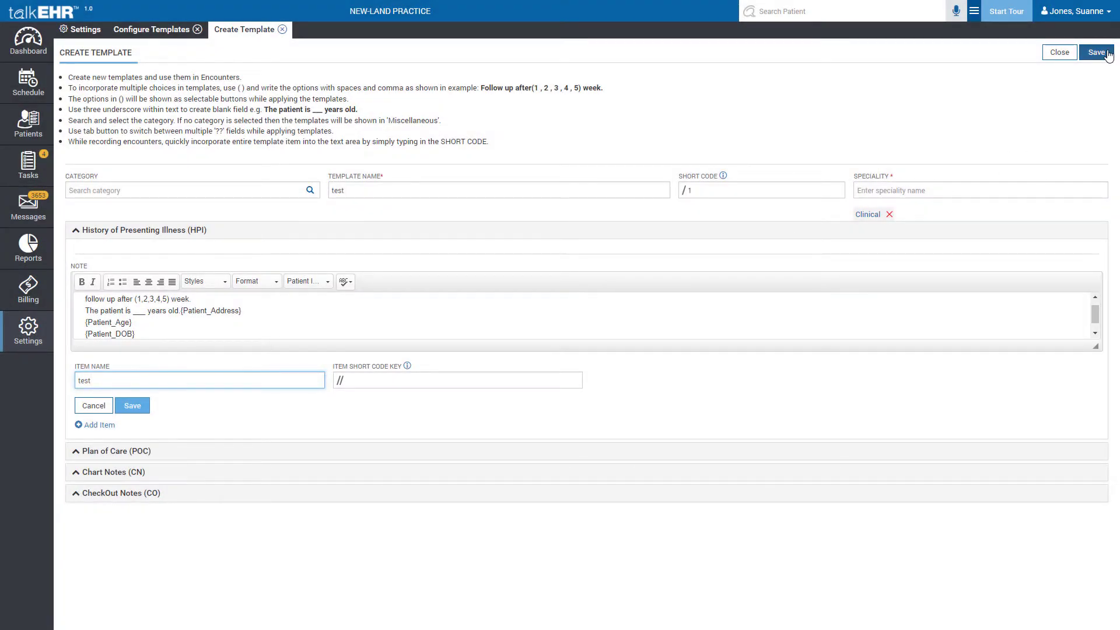
left_click(1095, 53)
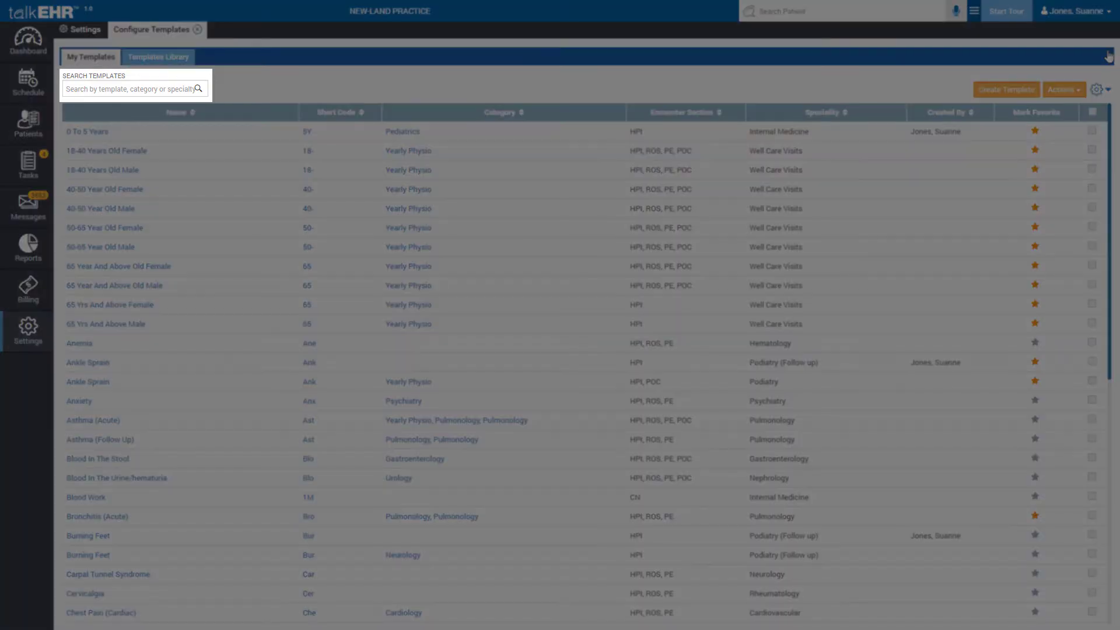
Step: Search templates for 'test', publish the Clinical 'test' template via Actions, and star it as favorite
left_click(151, 87)
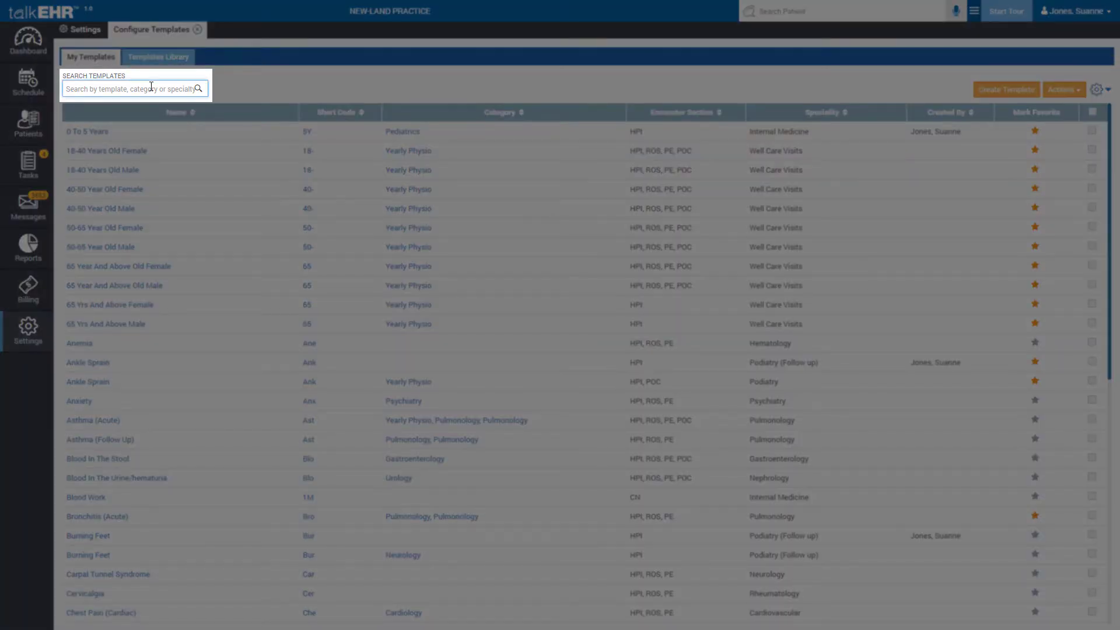
type("test")
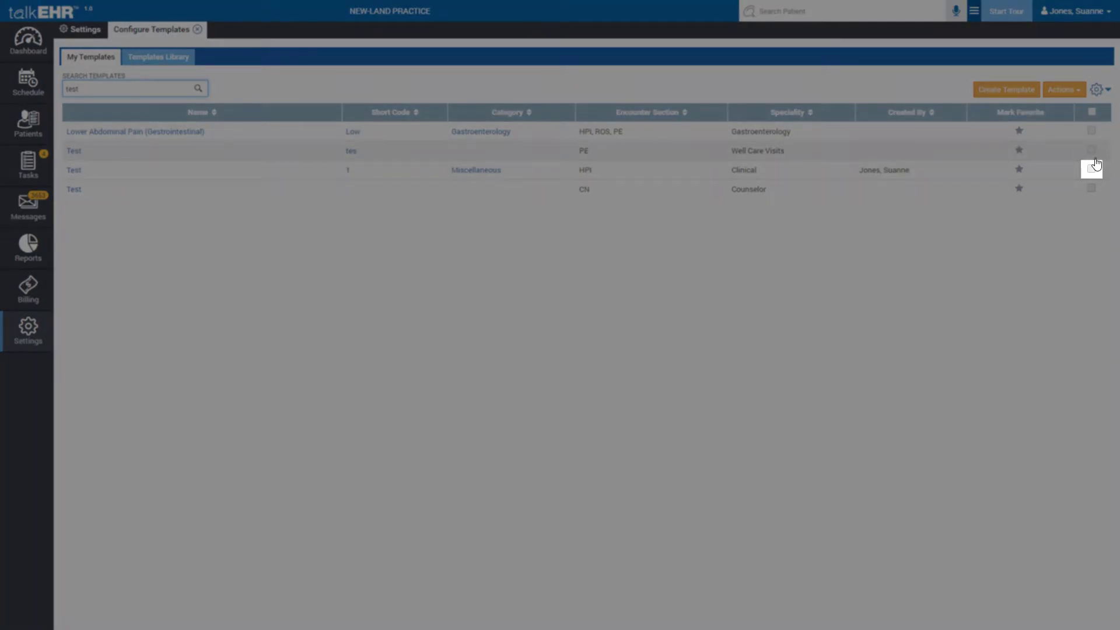
left_click(1091, 169)
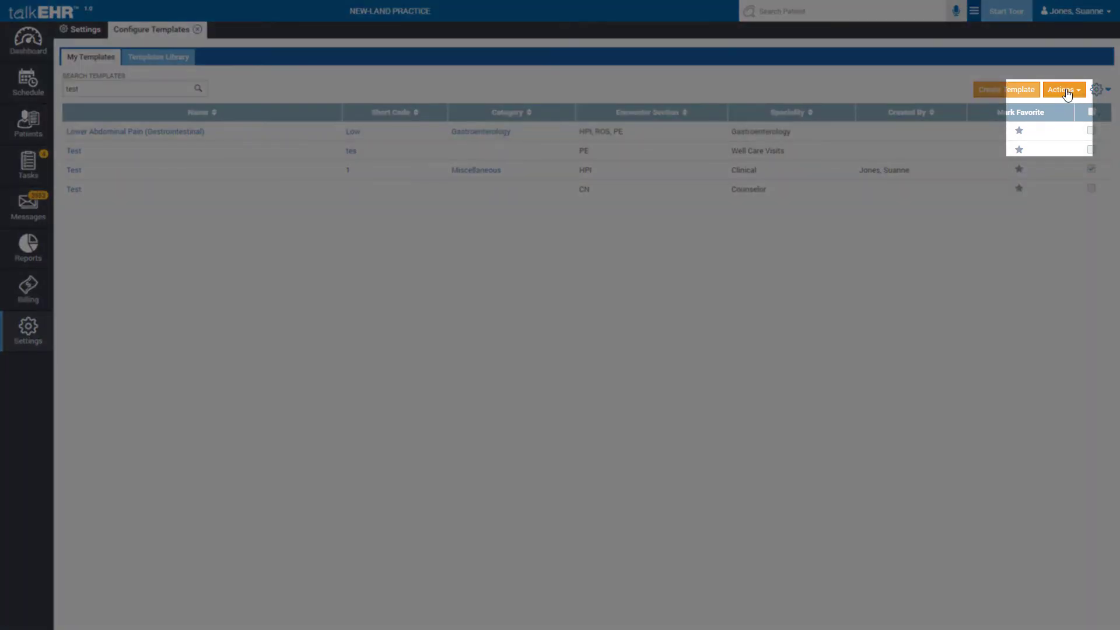
left_click(1065, 91)
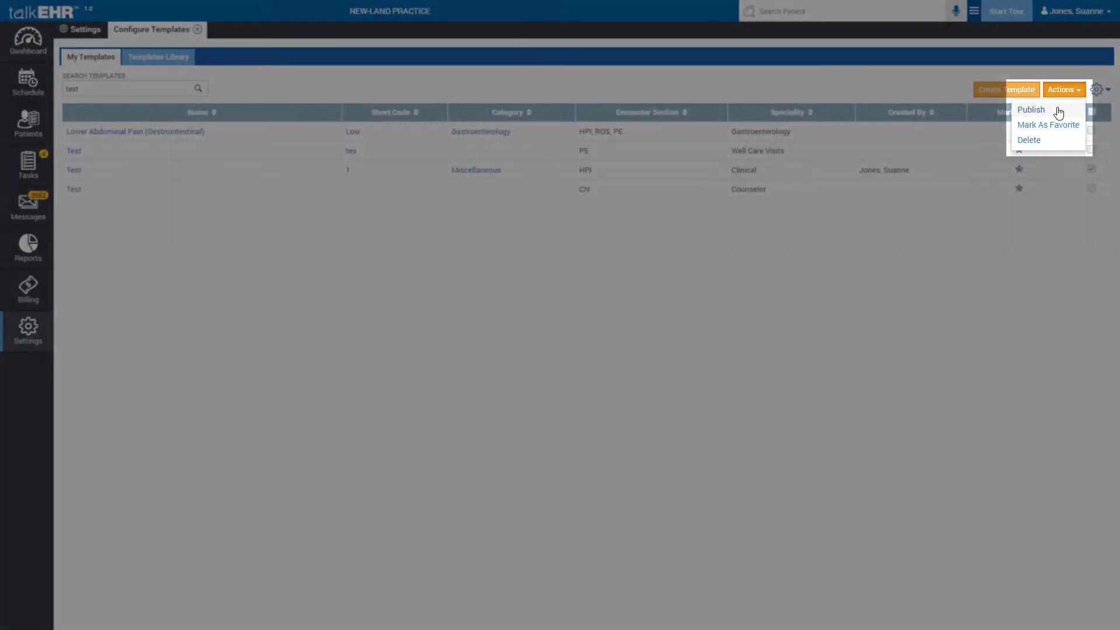
left_click(1058, 111)
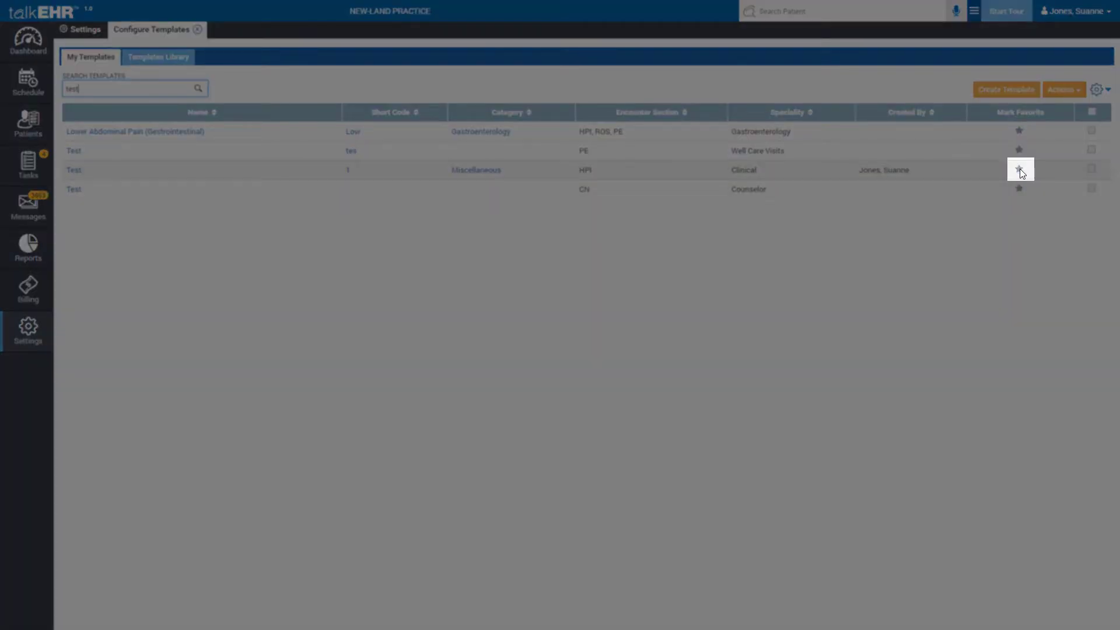
left_click(1019, 169)
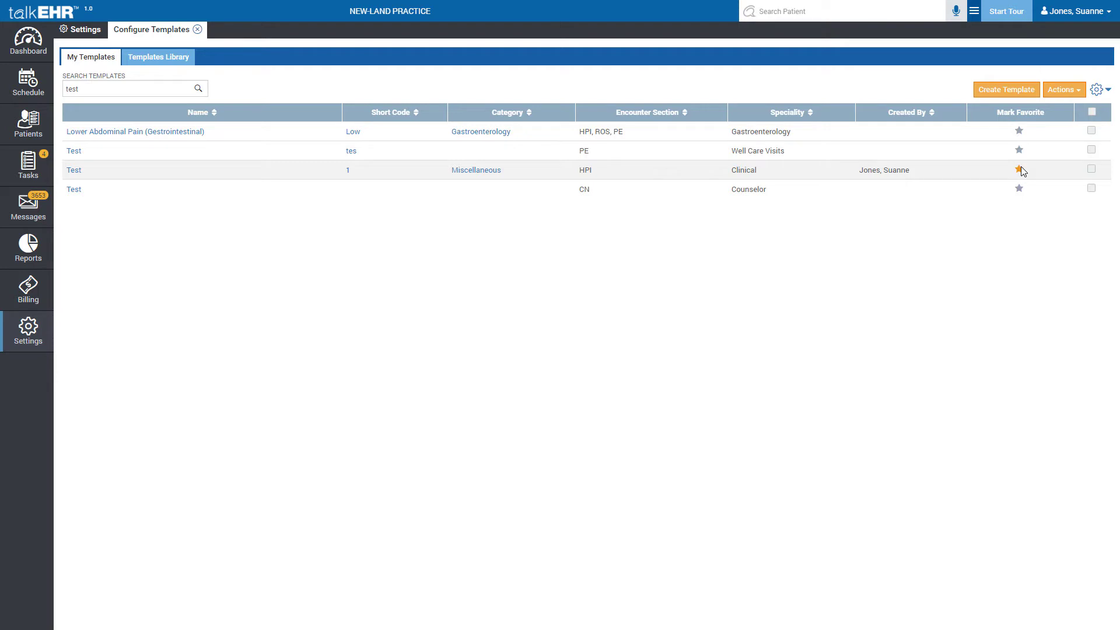
Step: Open the first patient's encounter and edit its Chief Complaint / HPI section
left_click(36, 136)
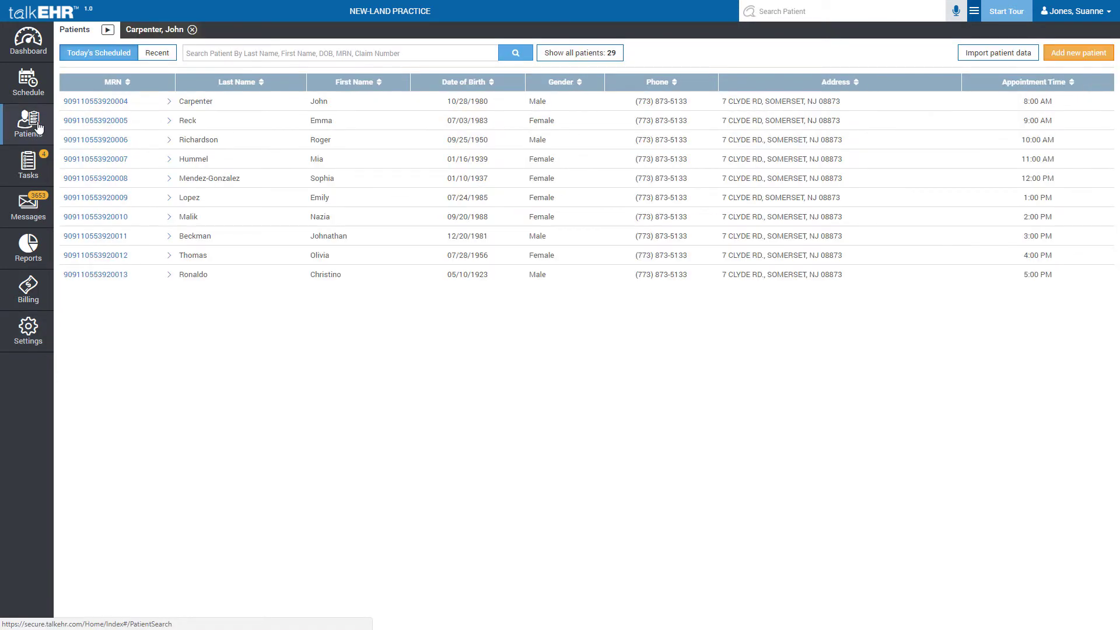
left_click(64, 109)
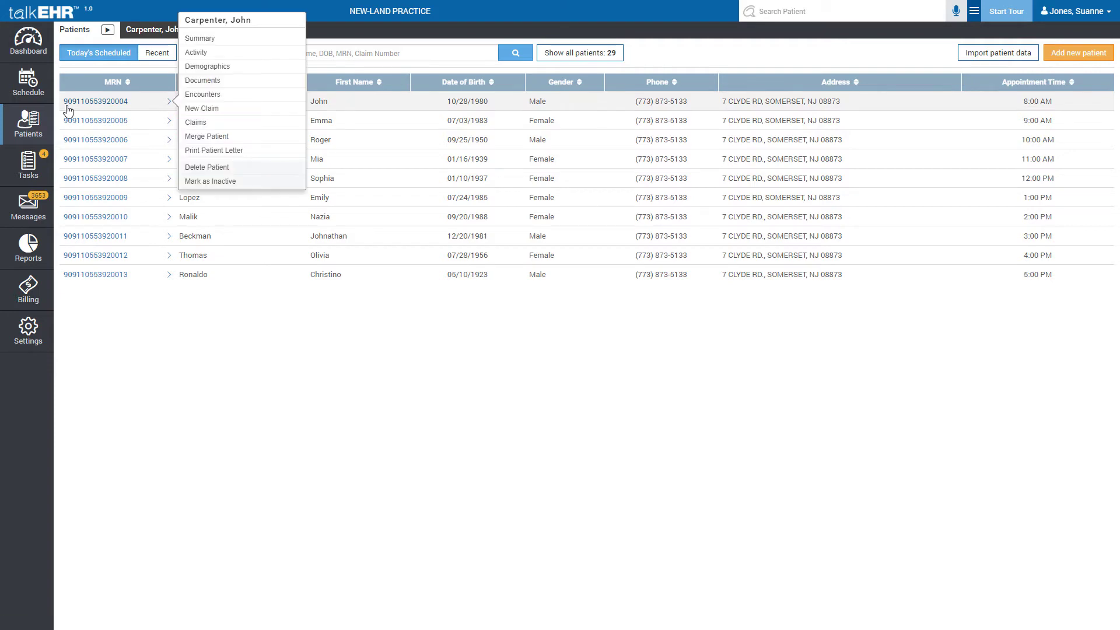
left_click(183, 99)
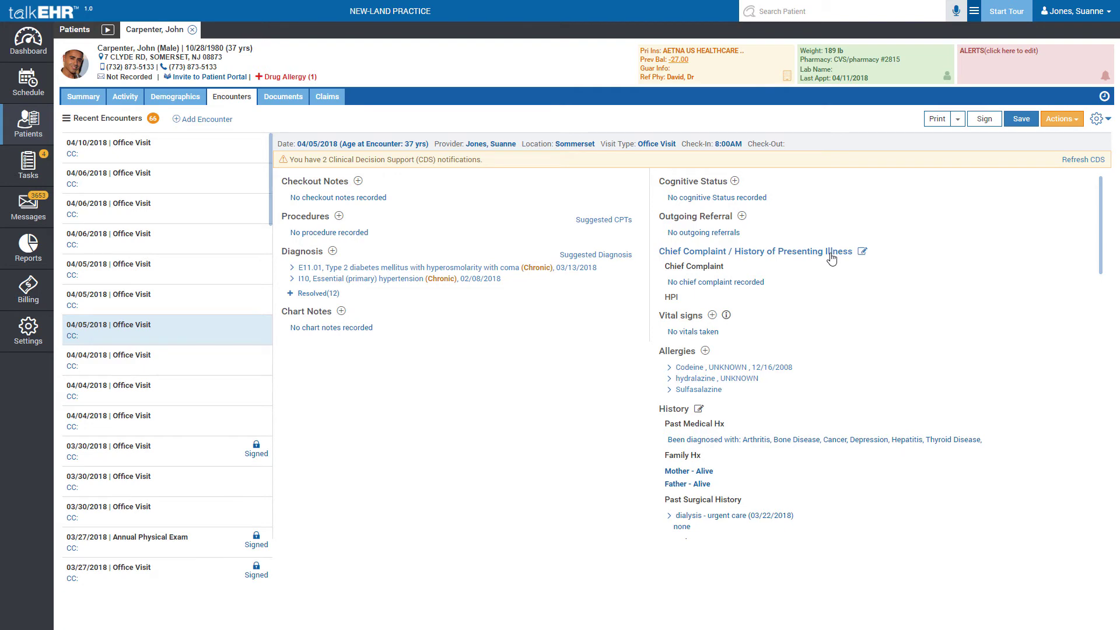
left_click(832, 256)
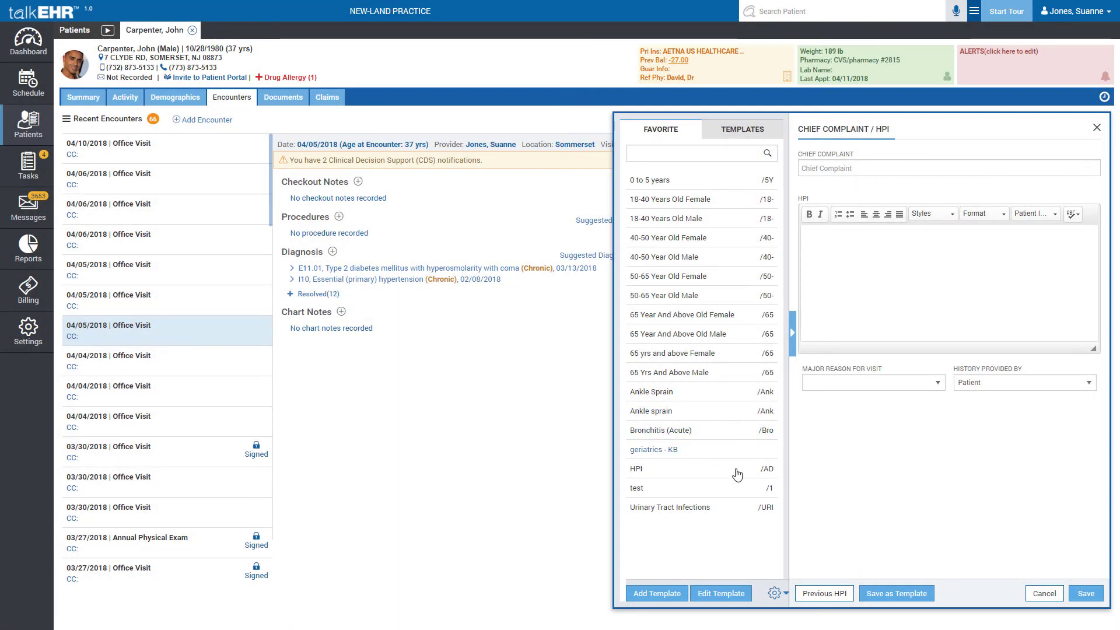
Step: Insert the favorite 'test' template text into the encounter's HPI and save it
left_click(735, 492)
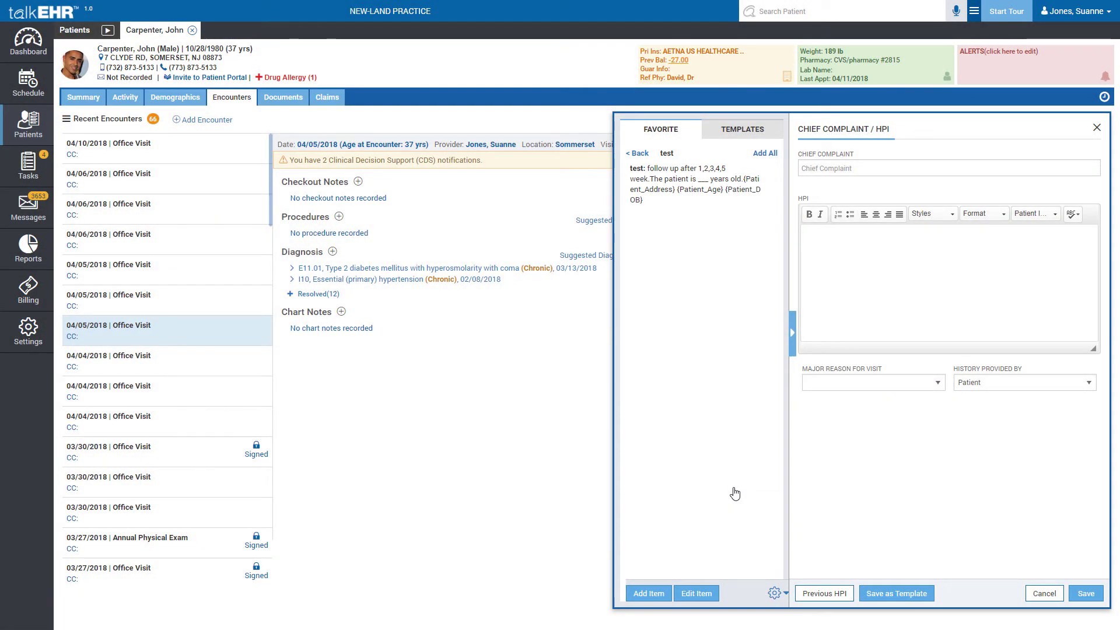
left_click(667, 197)
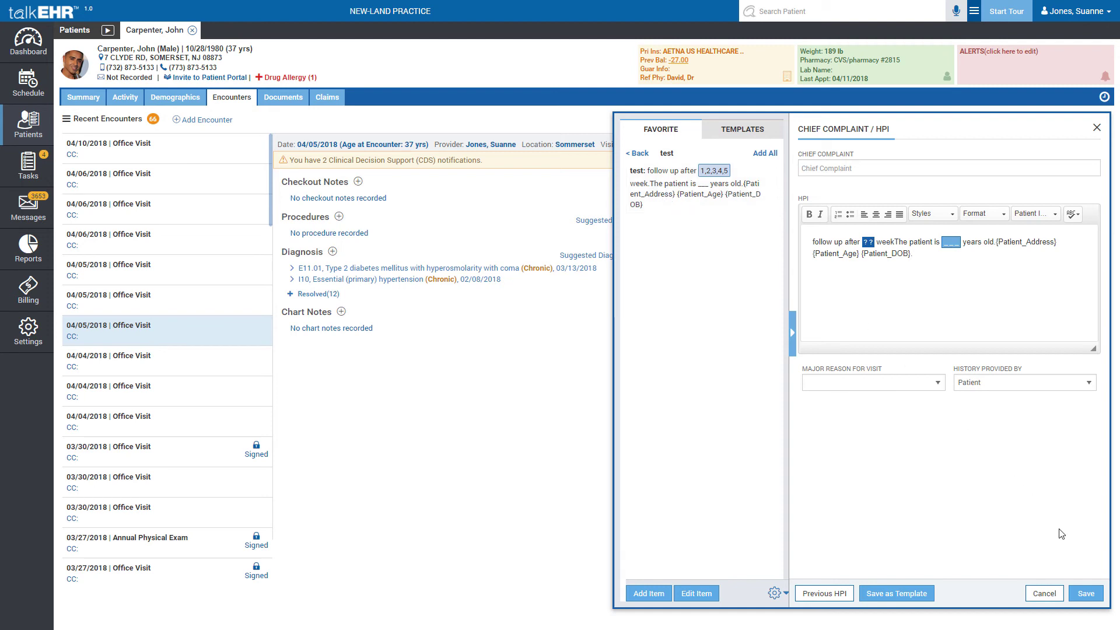
left_click(1084, 599)
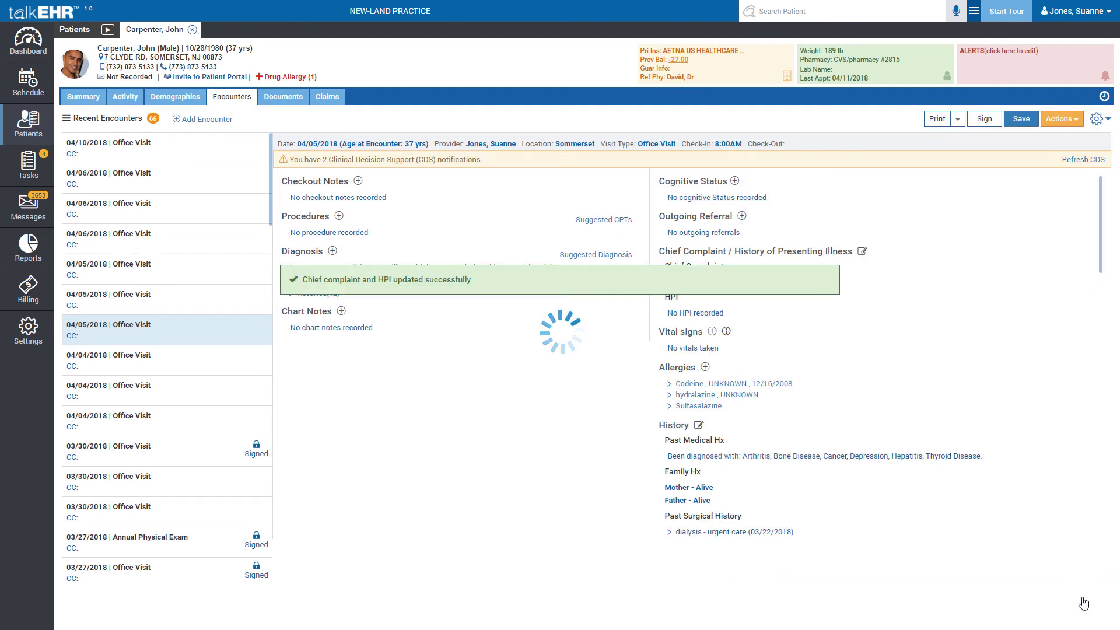